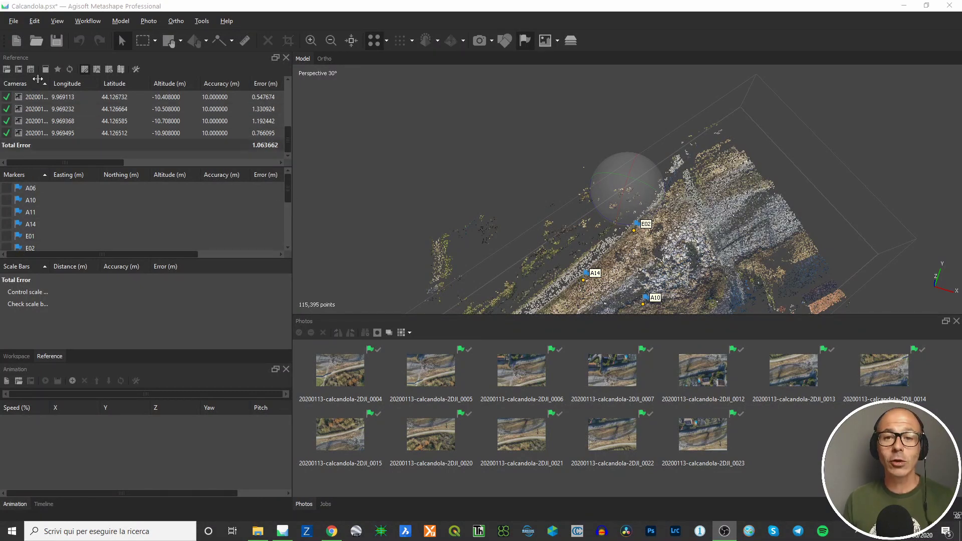
Step: Import the marker coordinates from MARKER.txt in RDN2008 / UTM zone 32N (N-E), tab-delimited with accuracy columns, starting at row 2
{"action": "left_click", "coordinate": [6, 68]}
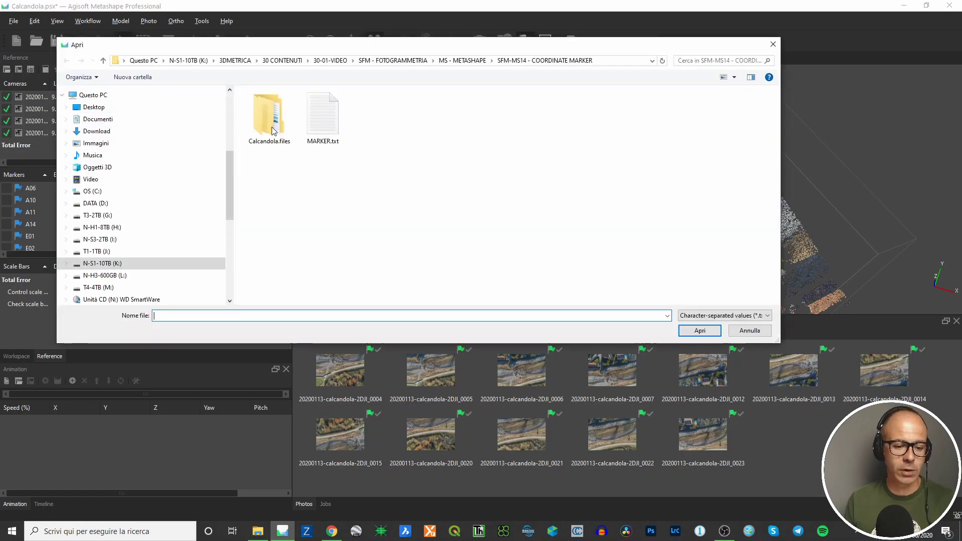
{"action": "left_click", "coordinate": [323, 115]}
{"action": "left_click", "coordinate": [700, 331]}
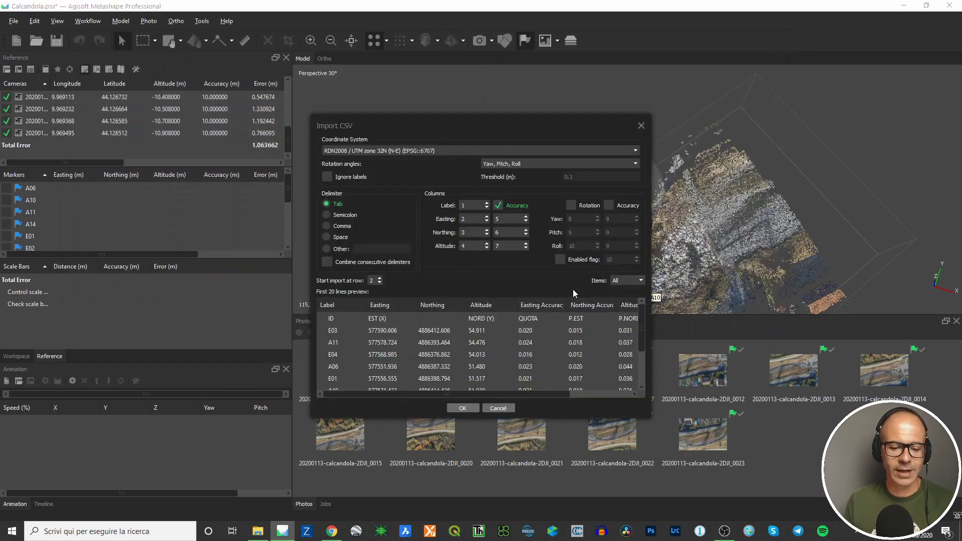
{"action": "left_click", "coordinate": [463, 408]}
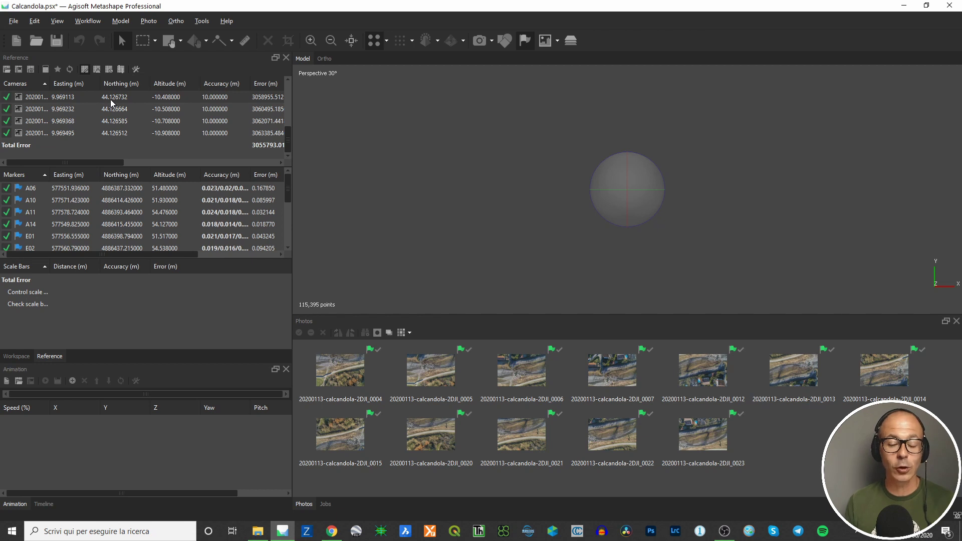
Step: Set the camera reference coordinate system to WGS 84 (EPSG::4326) in the reference settings
{"action": "left_click", "coordinate": [136, 69]}
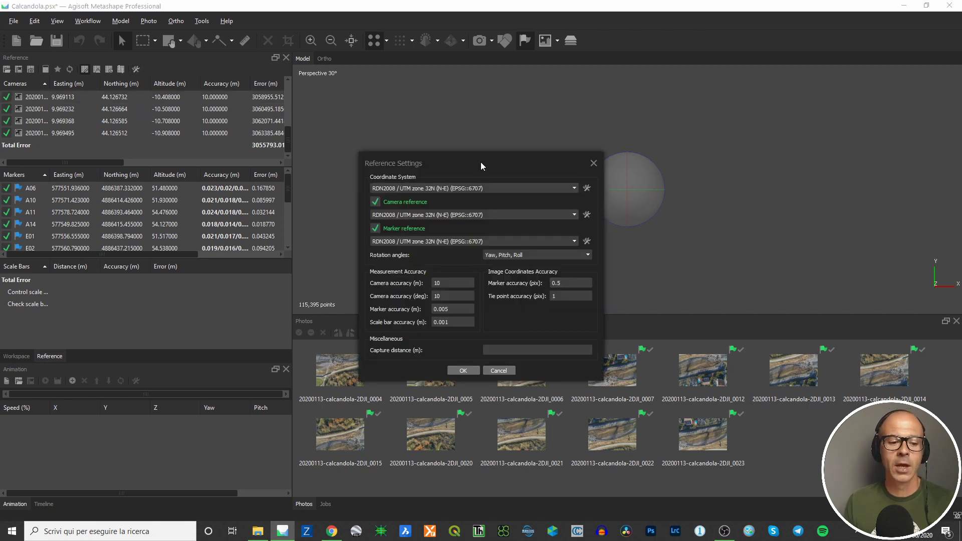
{"action": "left_click", "coordinate": [438, 216]}
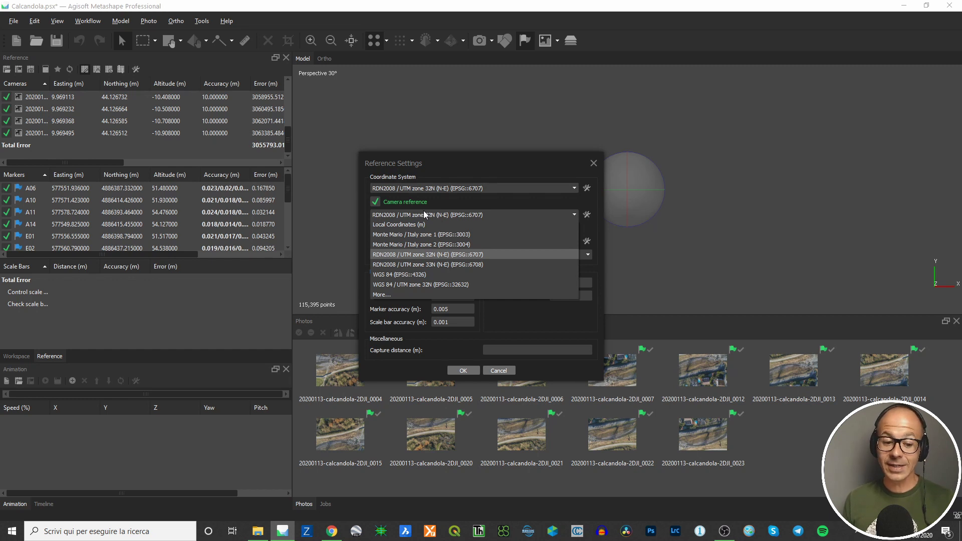
{"action": "left_click", "coordinate": [414, 276]}
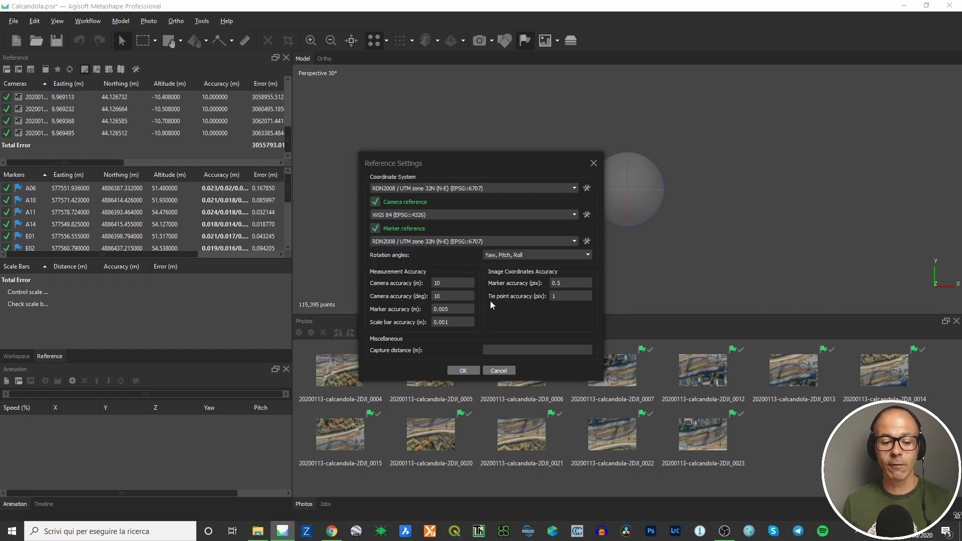
{"action": "left_click", "coordinate": [463, 371]}
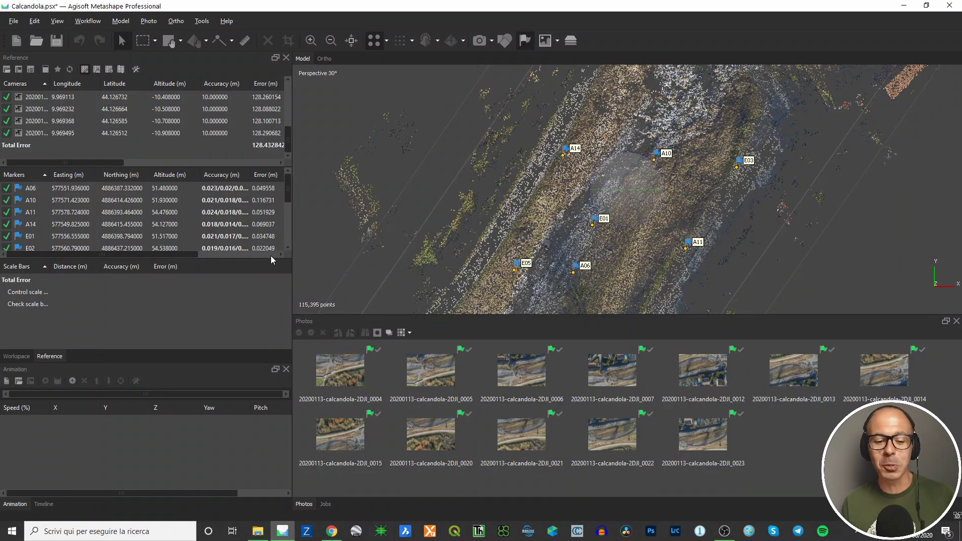
Step: Enlarge the 3D view and inspect the georeferenced point cloud with camera positions displayed from several angles
{"action": "left_click_drag", "start_coordinate": [291, 271], "coordinate": [249, 270]}
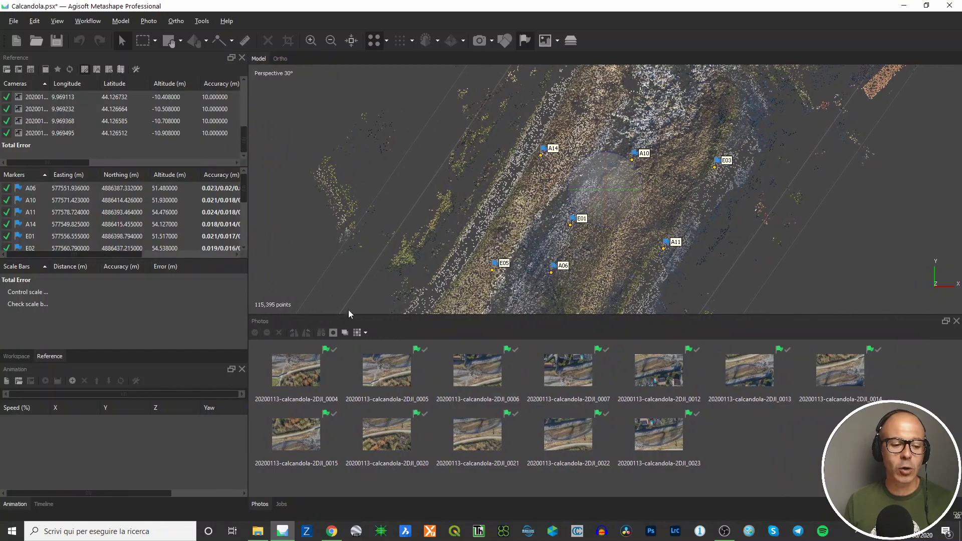
{"action": "left_click_drag", "start_coordinate": [357, 316], "coordinate": [357, 369]}
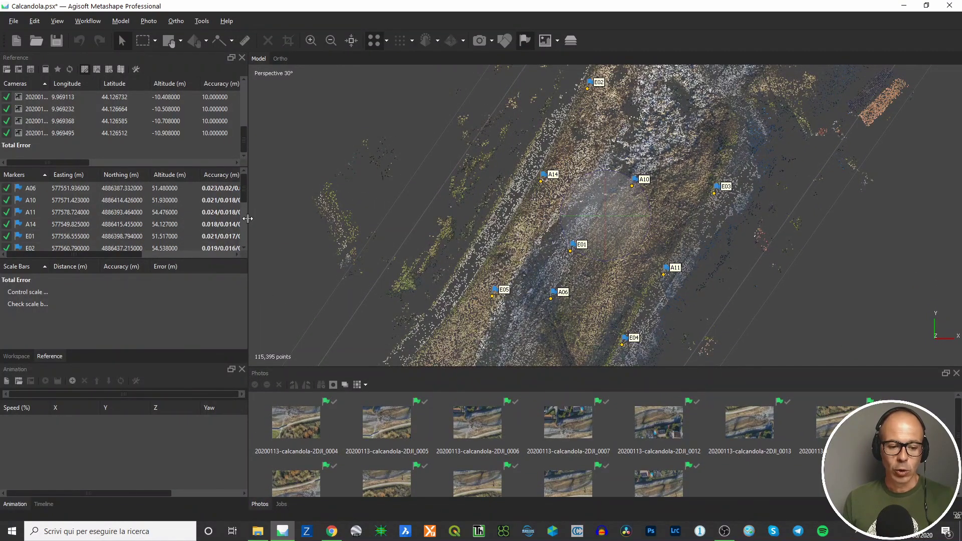
{"action": "left_click_drag", "start_coordinate": [250, 219], "coordinate": [313, 221]}
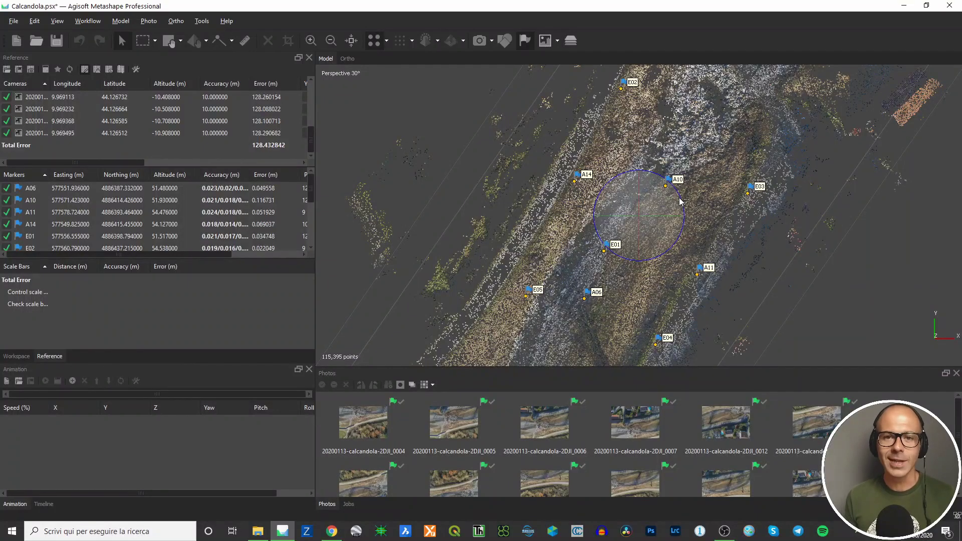
{"action": "left_click_drag", "start_coordinate": [643, 252], "coordinate": [552, 157]}
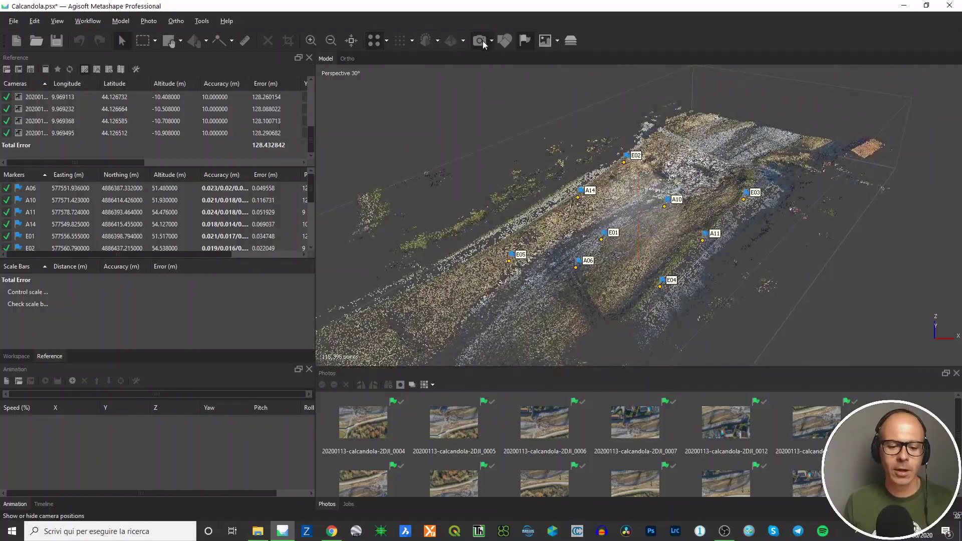
{"action": "mouse_move", "coordinate": [669, 192]}
{"action": "left_mouse_down"}
{"action": "mouse_move", "coordinate": [658, 206]}
{"action": "mouse_move", "coordinate": [679, 238]}
{"action": "mouse_move", "coordinate": [669, 245]}
{"action": "left_mouse_up"}
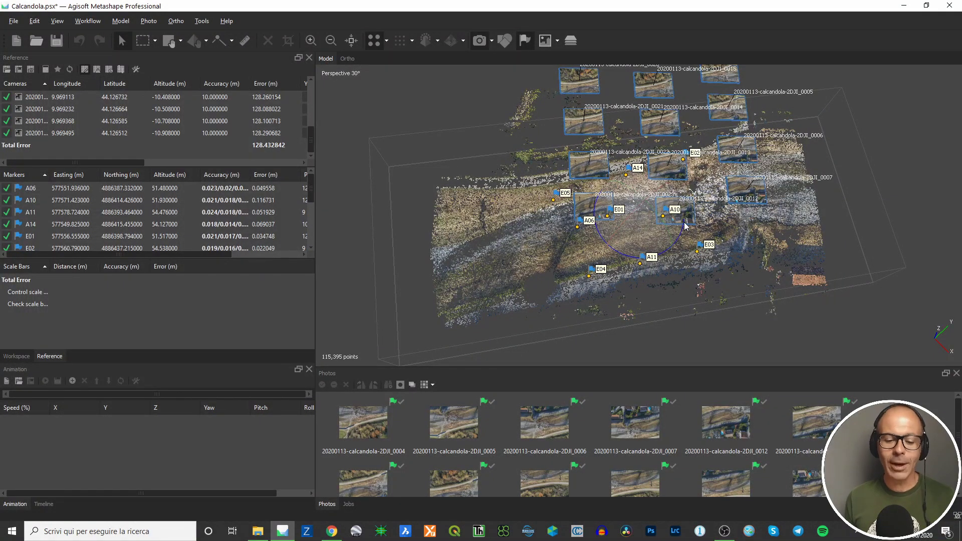
{"action": "mouse_move", "coordinate": [686, 226]}
{"action": "left_mouse_down"}
{"action": "mouse_move", "coordinate": [632, 236]}
{"action": "mouse_move", "coordinate": [650, 229]}
{"action": "mouse_move", "coordinate": [657, 171]}
{"action": "mouse_move", "coordinate": [665, 176]}
{"action": "left_mouse_up"}
{"action": "mouse_move", "coordinate": [702, 260]}
{"action": "left_mouse_down"}
{"action": "mouse_move", "coordinate": [675, 211]}
{"action": "mouse_move", "coordinate": [606, 184]}
{"action": "left_mouse_up"}
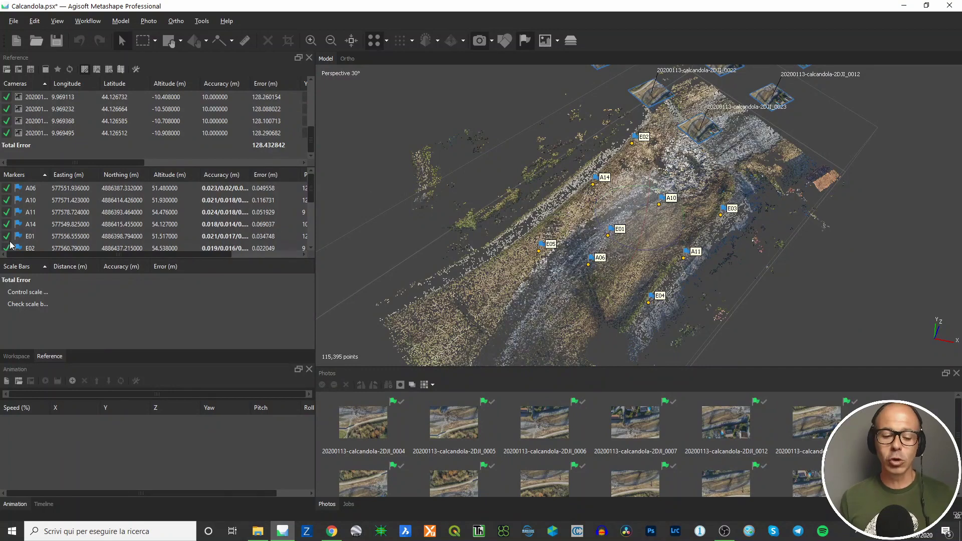
Step: Expand the markers table to reveal all its columns and examine the markers' accuracy, error and projection values
{"action": "left_click_drag", "start_coordinate": [310, 193], "coordinate": [306, 230]}
{"action": "scroll", "coordinate": [307, 233], "scroll_direction": "up", "scroll_amount": 3}
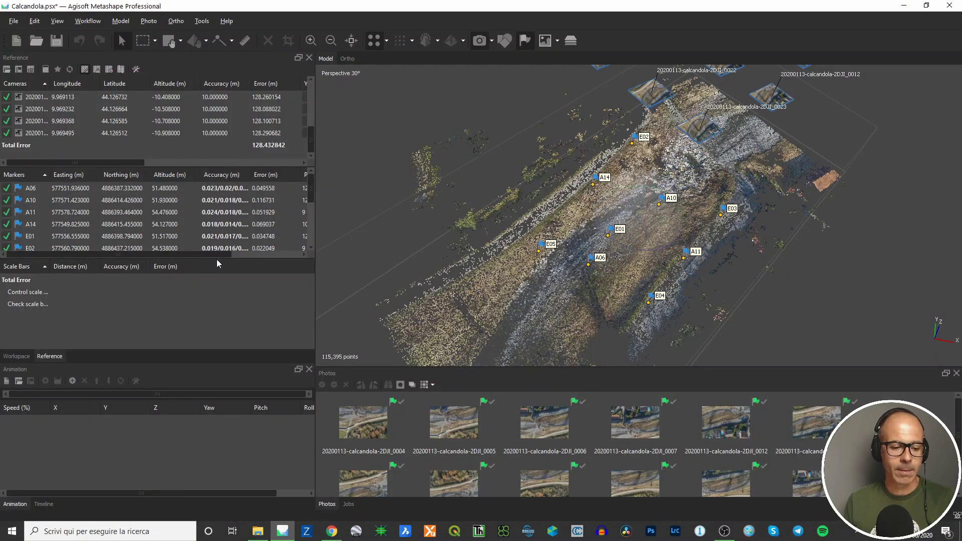
{"action": "left_click_drag", "start_coordinate": [217, 259], "coordinate": [217, 306]}
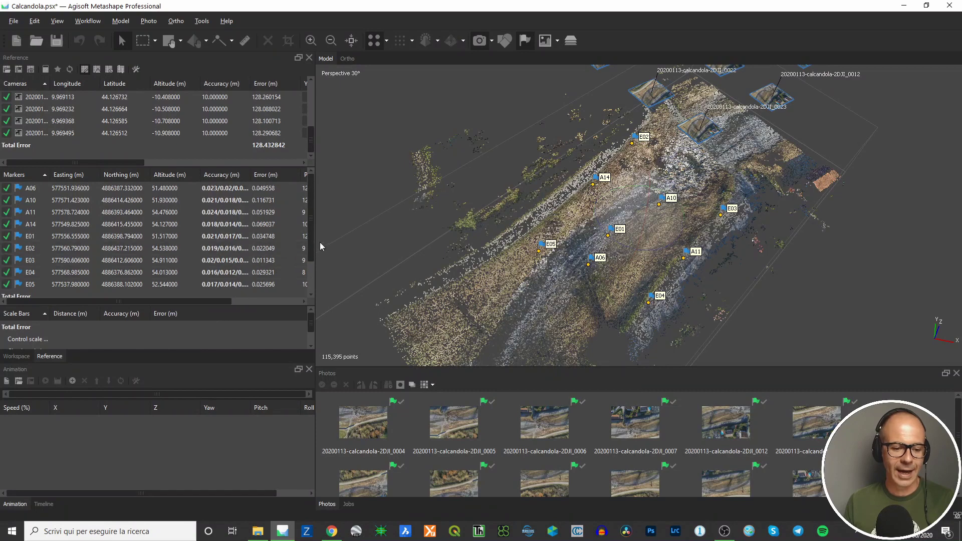
{"action": "left_click_drag", "start_coordinate": [315, 238], "coordinate": [469, 237]}
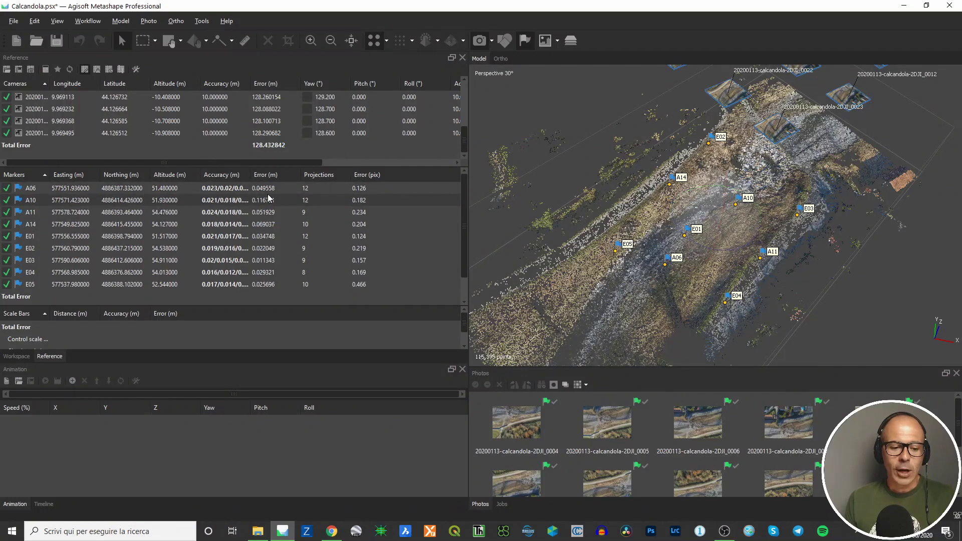
{"action": "scroll", "coordinate": [270, 196], "scroll_direction": "down", "scroll_amount": 1}
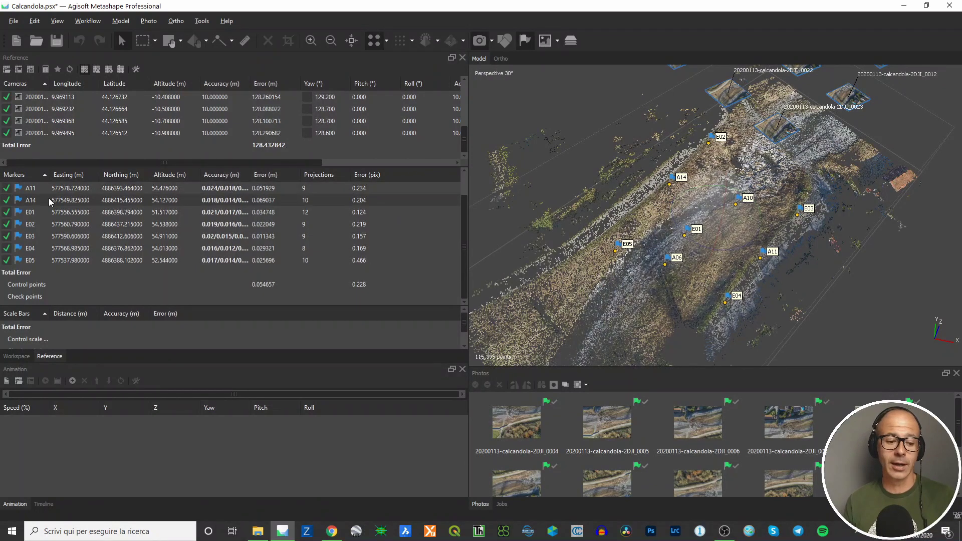
{"action": "scroll", "coordinate": [325, 194], "scroll_direction": "up", "scroll_amount": 1}
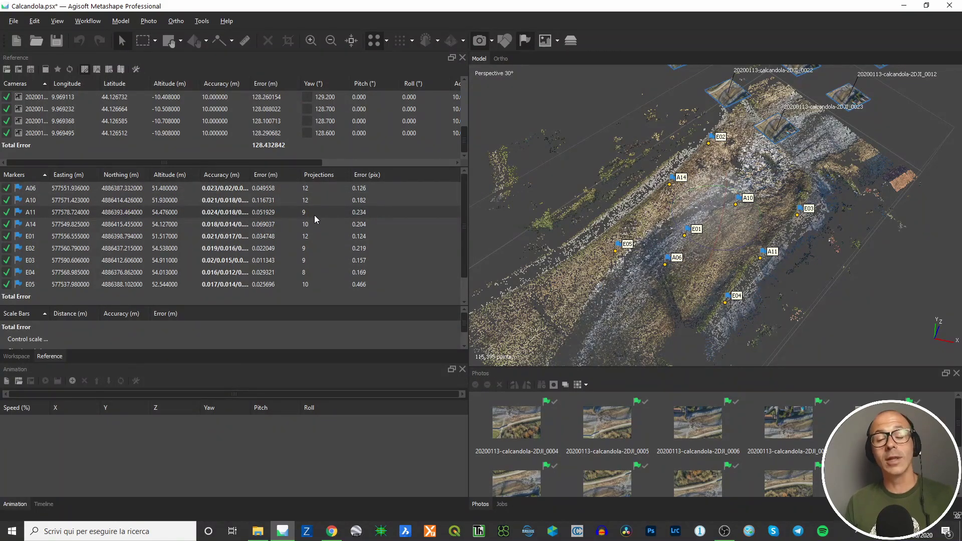
{"action": "scroll", "coordinate": [296, 226], "scroll_direction": "down", "scroll_amount": 1}
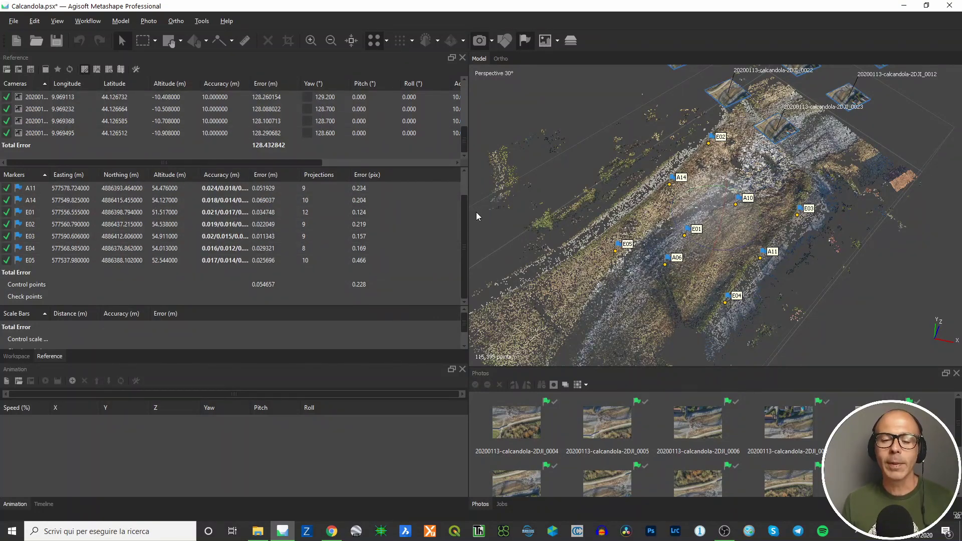
Step: Disable the reference coordinates of all cameras, leaving only the markers as reference, and enlarge the markers table
{"action": "mouse_move", "coordinate": [464, 142]}
{"action": "left_mouse_down"}
{"action": "mouse_move", "coordinate": [464, 95]}
{"action": "mouse_move", "coordinate": [457, 139]}
{"action": "left_mouse_up"}
{"action": "left_click_drag", "start_coordinate": [101, 168], "coordinate": [104, 168]}
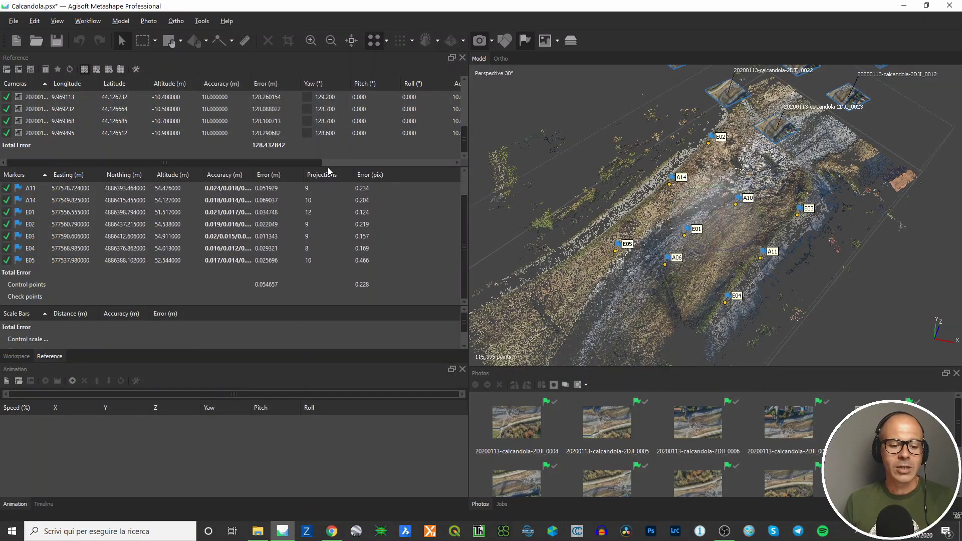
{"action": "left_click_drag", "start_coordinate": [329, 171], "coordinate": [320, 235]}
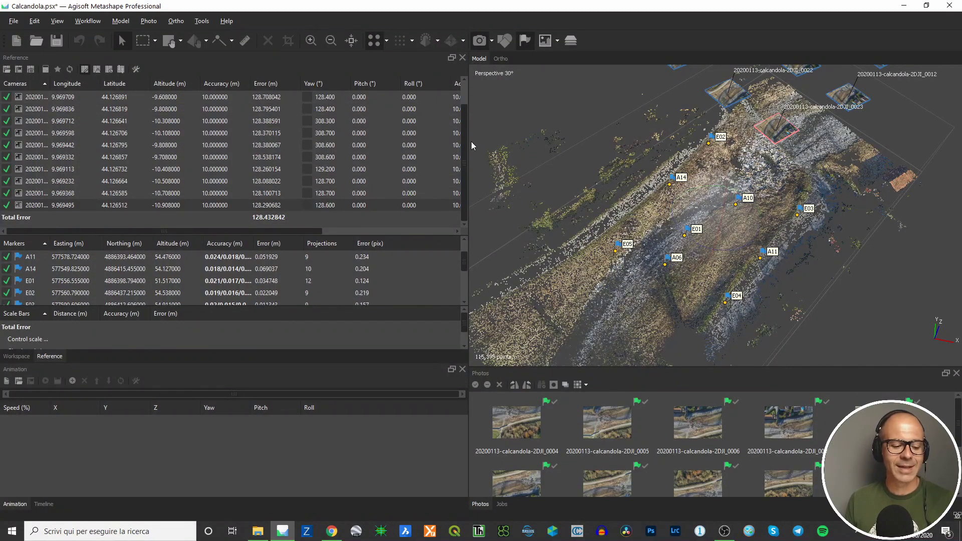
{"action": "left_click_drag", "start_coordinate": [466, 161], "coordinate": [464, 101]}
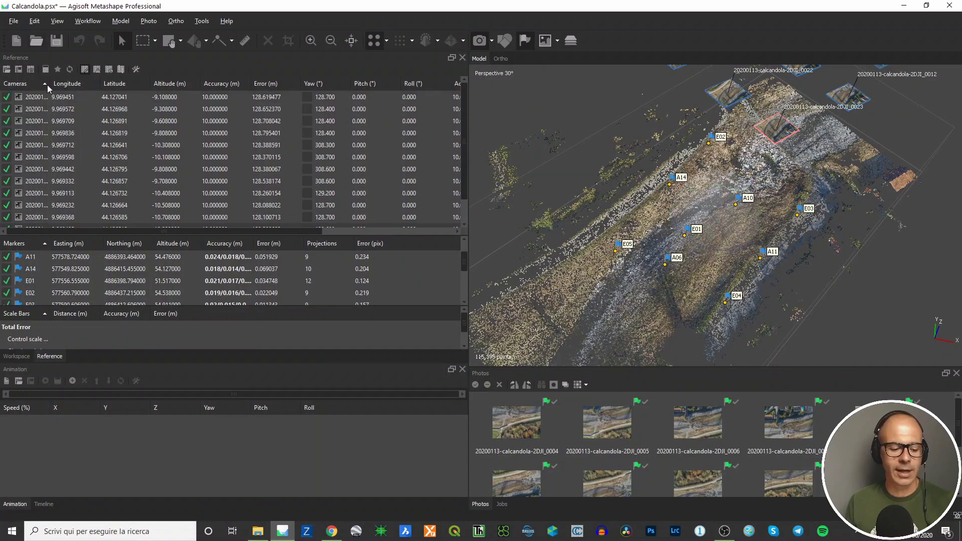
{"action": "left_click", "coordinate": [45, 97]}
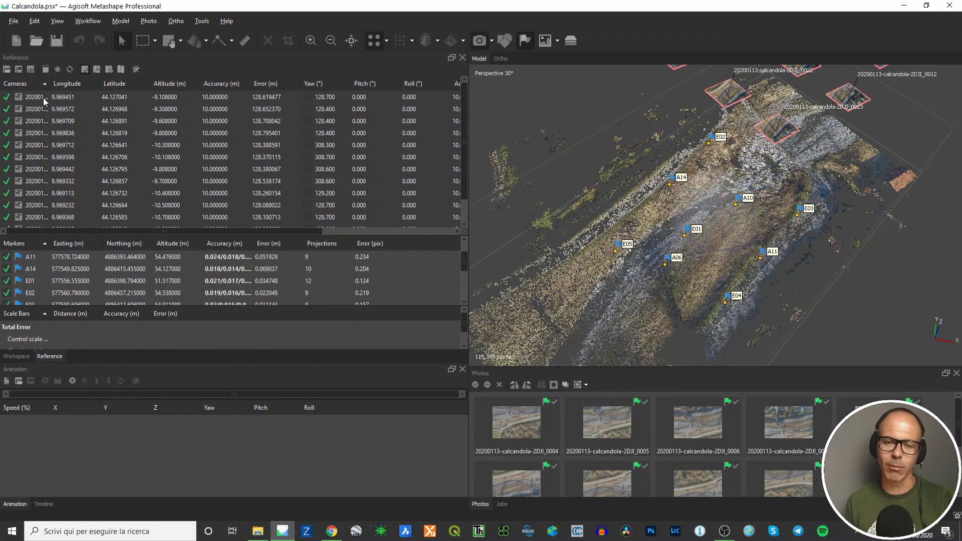
{"action": "left_click", "coordinate": [6, 97]}
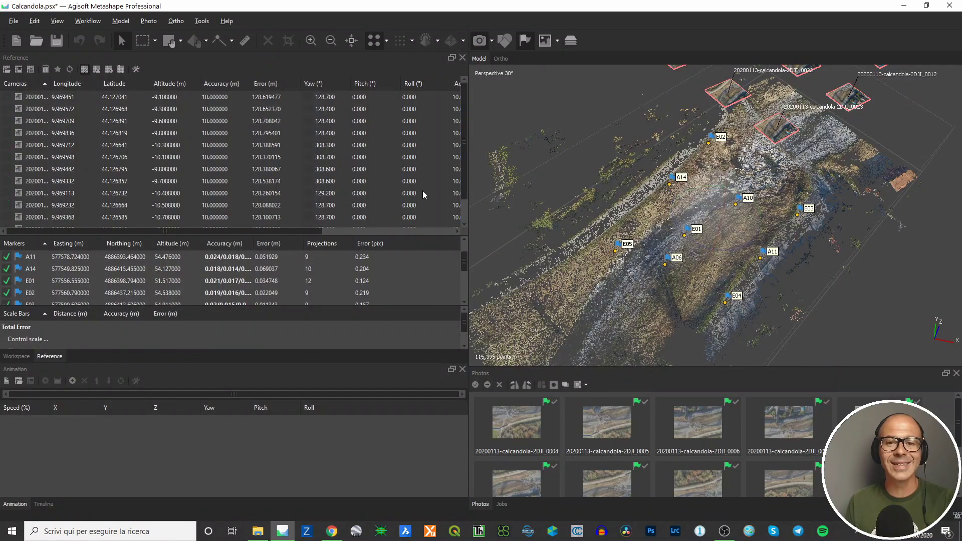
{"action": "scroll", "coordinate": [460, 200], "scroll_direction": "down", "scroll_amount": 1}
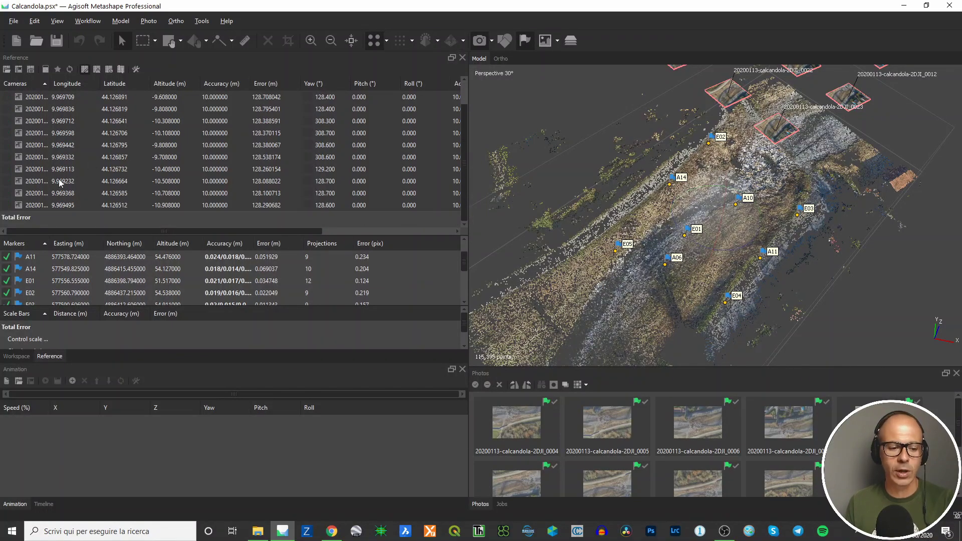
{"action": "left_click", "coordinate": [51, 205]}
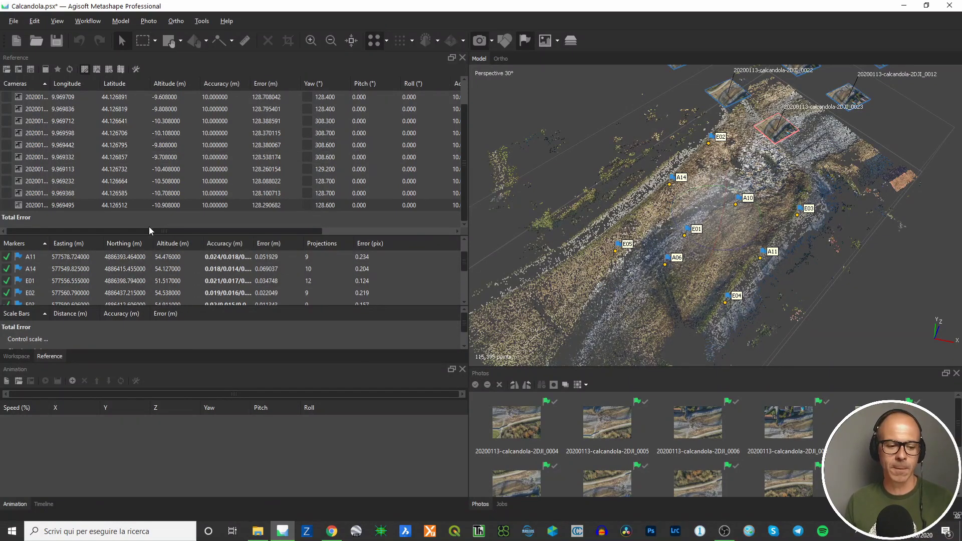
{"action": "left_click_drag", "start_coordinate": [166, 231], "coordinate": [166, 116]}
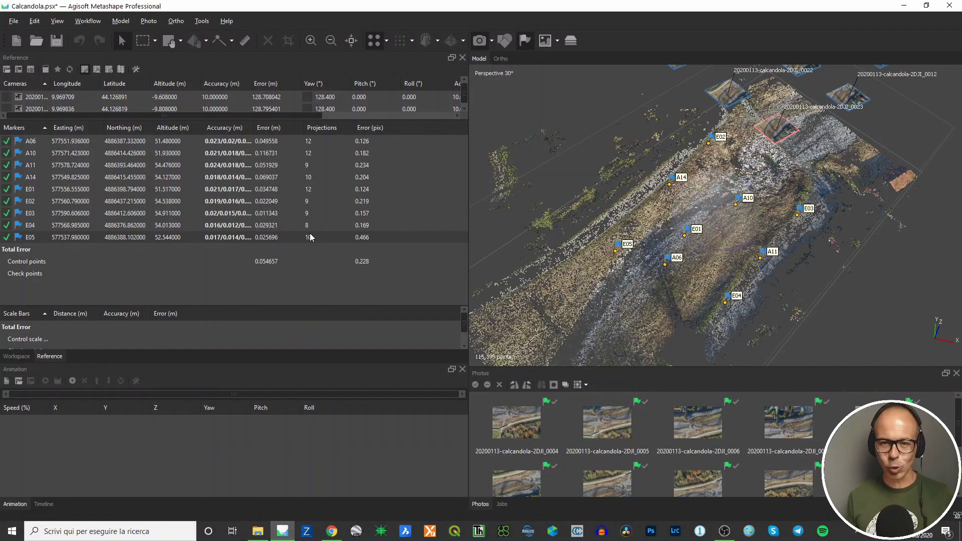
{"action": "left_click", "coordinate": [58, 71]}
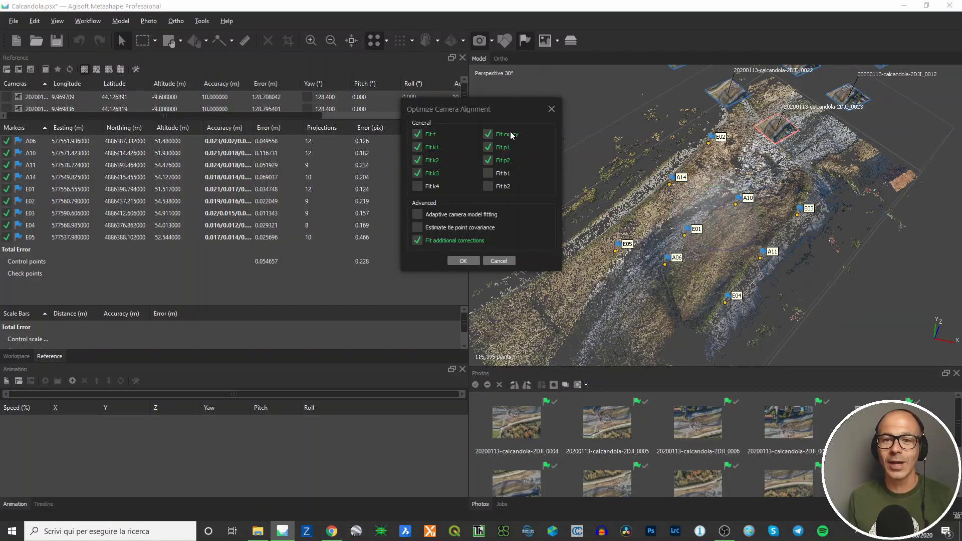
{"action": "left_click", "coordinate": [419, 241]}
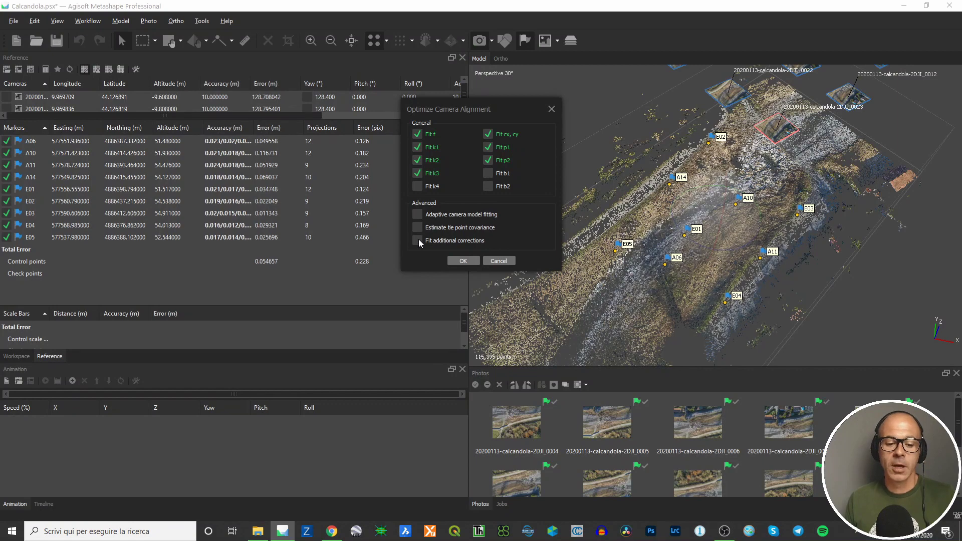
{"action": "left_click", "coordinate": [418, 241]}
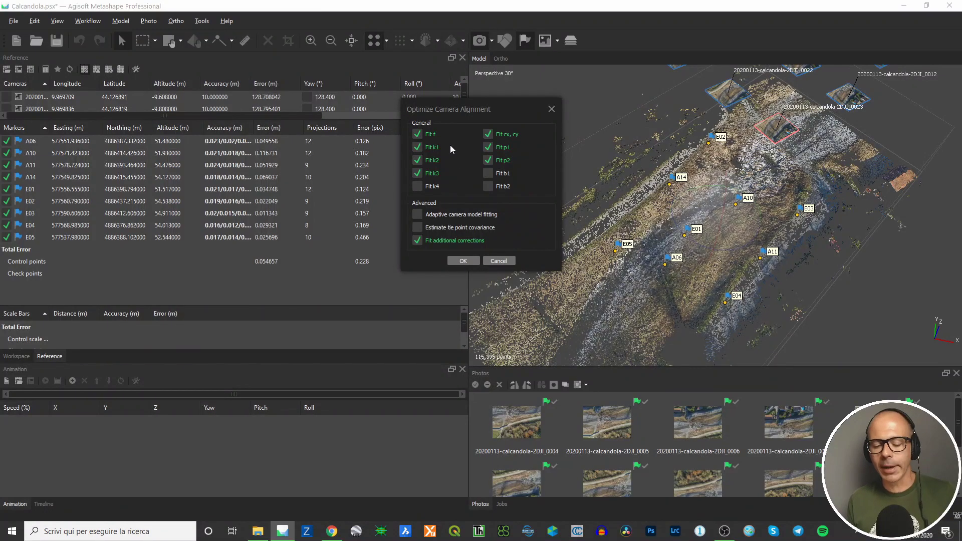
{"action": "left_click", "coordinate": [417, 227]}
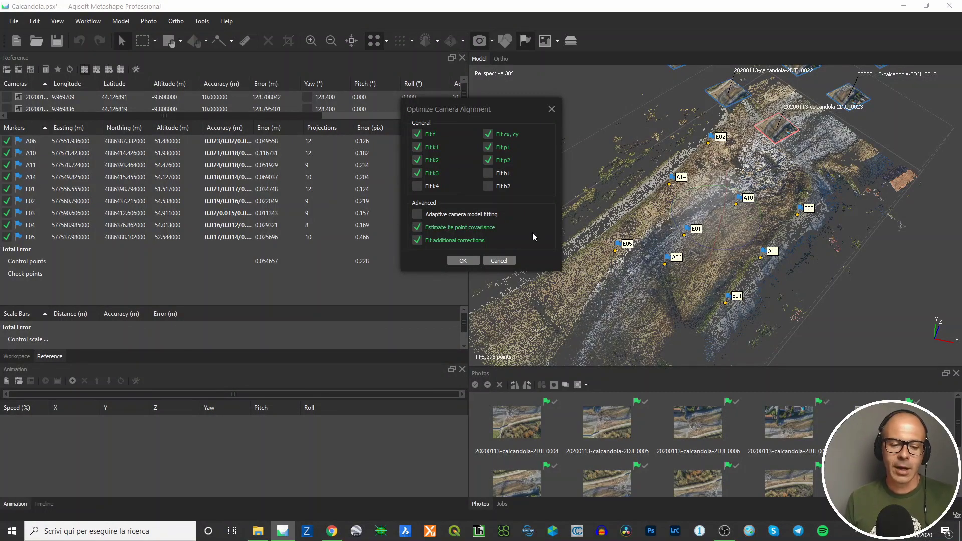
{"action": "left_click", "coordinate": [418, 215]}
{"action": "left_click", "coordinate": [418, 215]}
{"action": "left_click", "coordinate": [418, 215]}
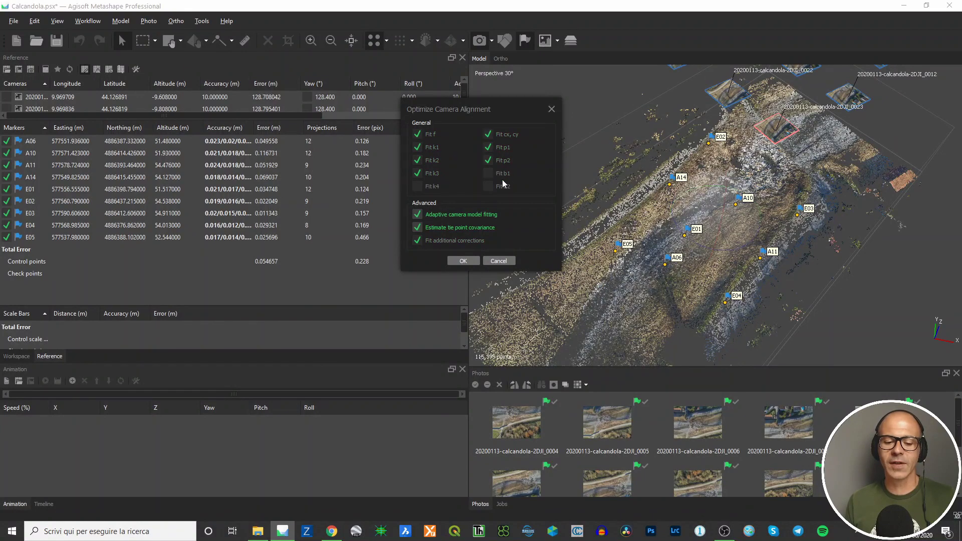
{"action": "left_click", "coordinate": [418, 215]}
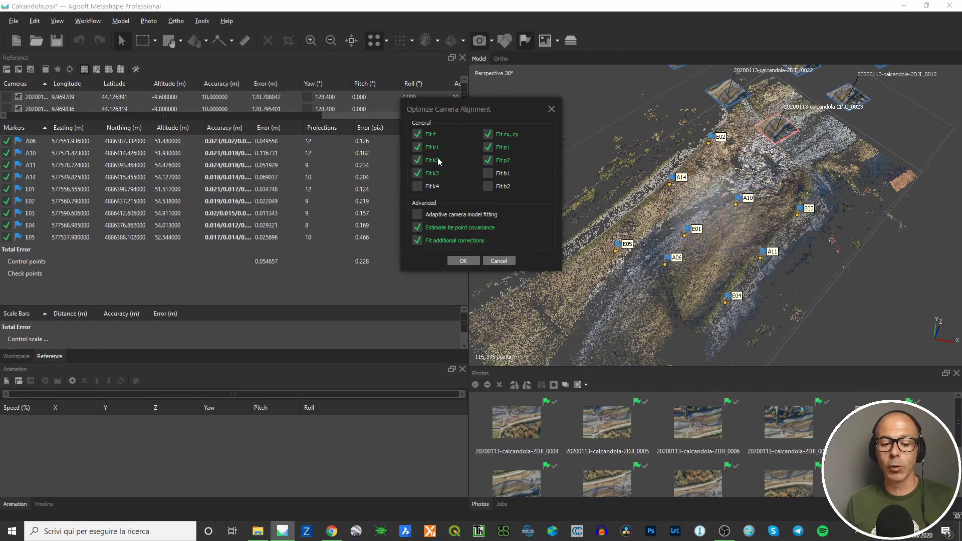
{"action": "left_click", "coordinate": [419, 214]}
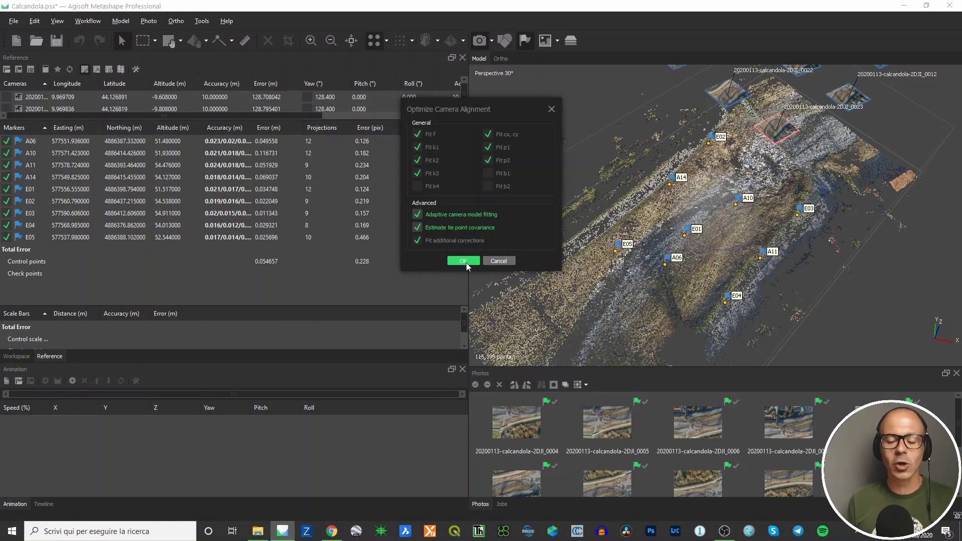
{"action": "left_click", "coordinate": [504, 262]}
Step: Narrow the reference tables to give the 3D view more room
{"action": "left_click_drag", "start_coordinate": [469, 219], "coordinate": [240, 219]}
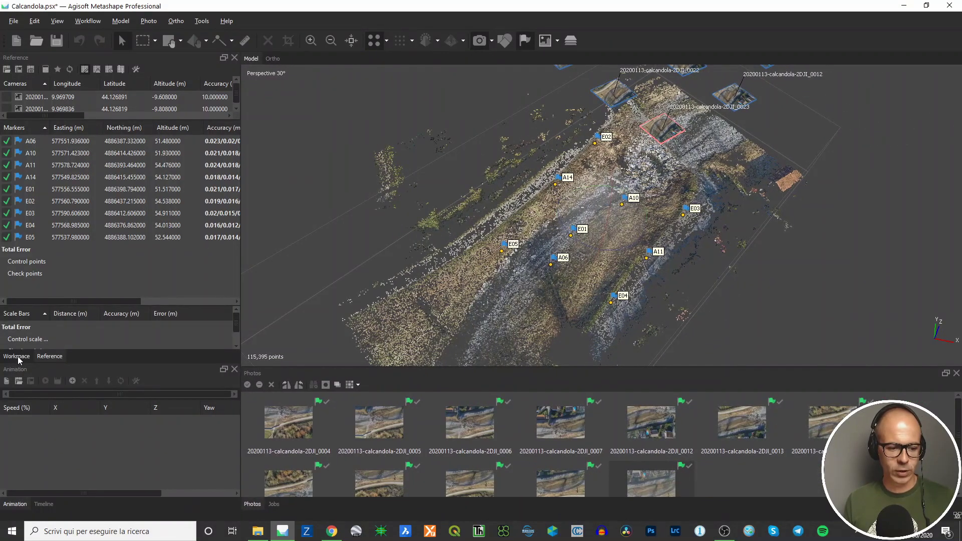
Step: Widen the reference tables to show the marker errors, and make CHUNK 3 the active chunk with CHUNK 4 collapsed
{"action": "left_click_drag", "start_coordinate": [240, 260], "coordinate": [461, 260]}
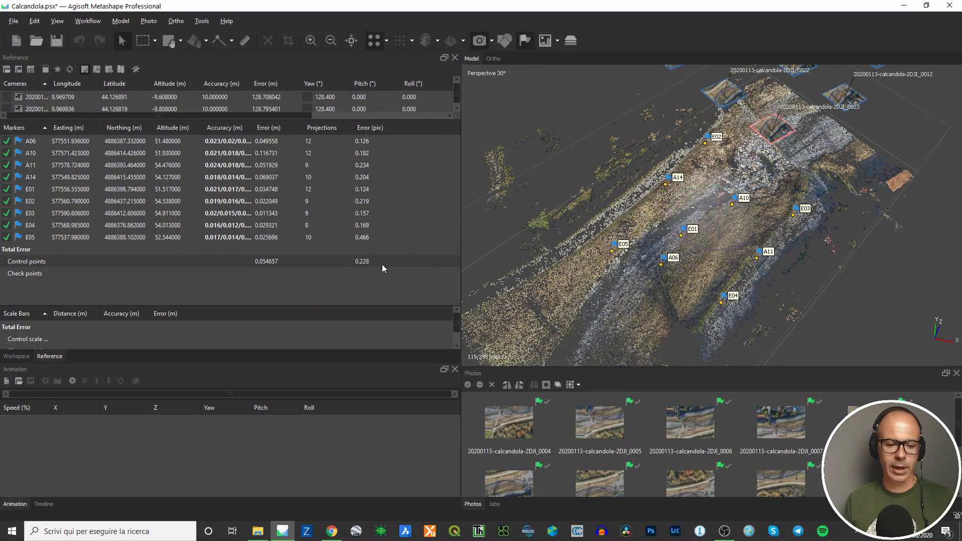
{"action": "left_click", "coordinate": [16, 357]}
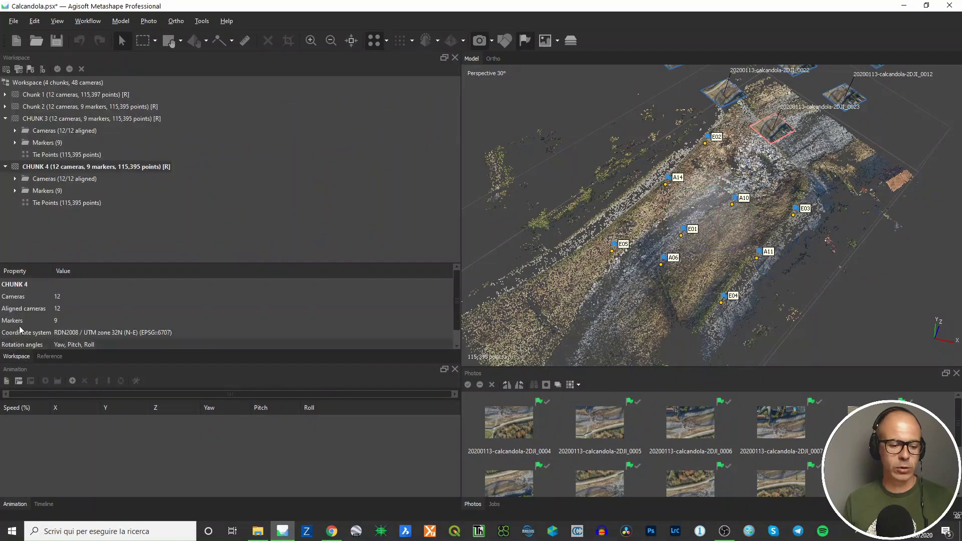
{"action": "double_click", "coordinate": [65, 120]}
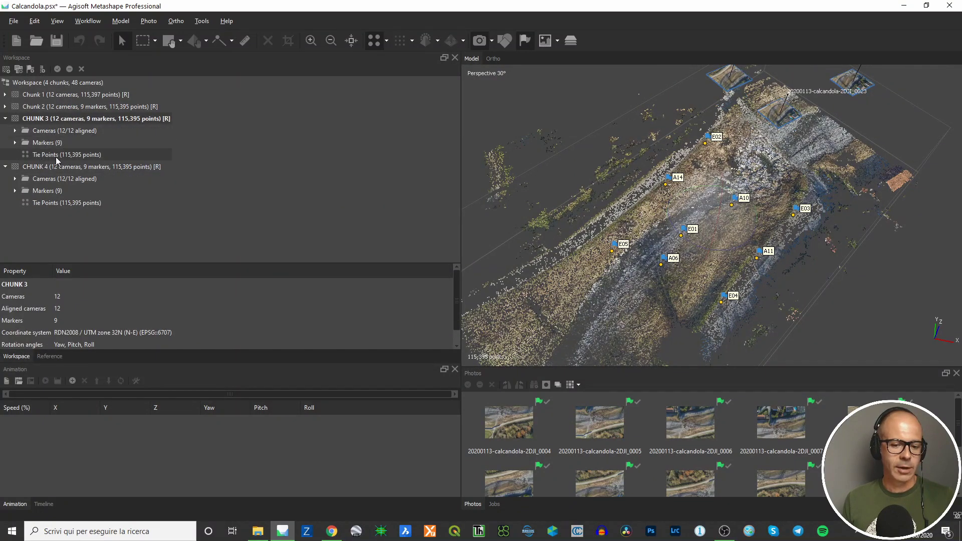
{"action": "left_click", "coordinate": [5, 166]}
{"action": "left_click_drag", "start_coordinate": [701, 261], "coordinate": [715, 175]}
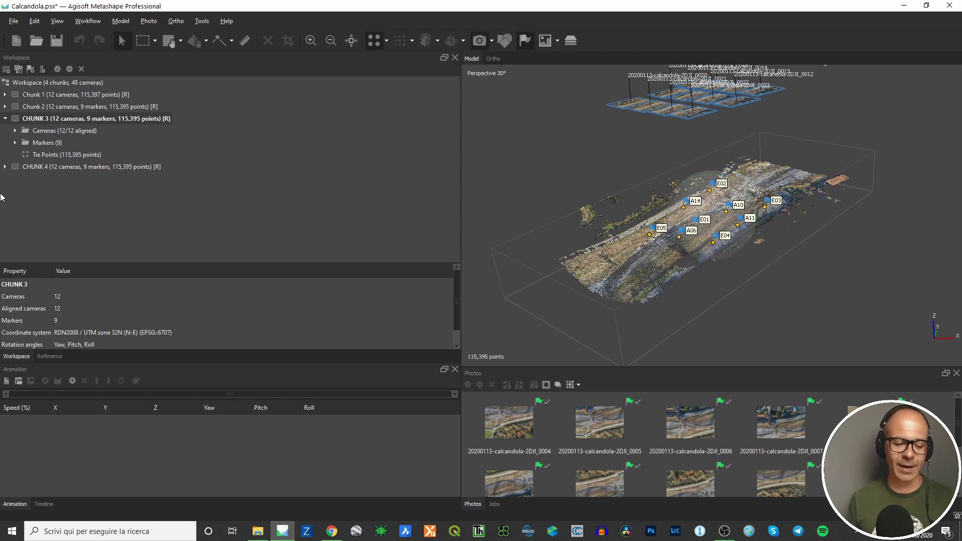
Step: Examine the marker error values of CHUNK 3 with a wider Error (m) column, and inspect its point cloud and camera positions
{"action": "left_click", "coordinate": [50, 357]}
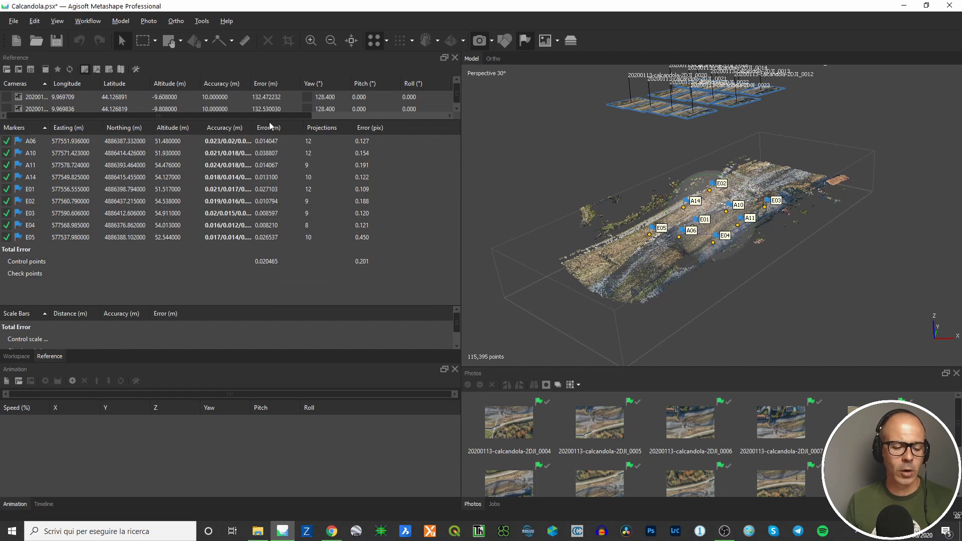
{"action": "left_click_drag", "start_coordinate": [302, 127], "coordinate": [320, 128]}
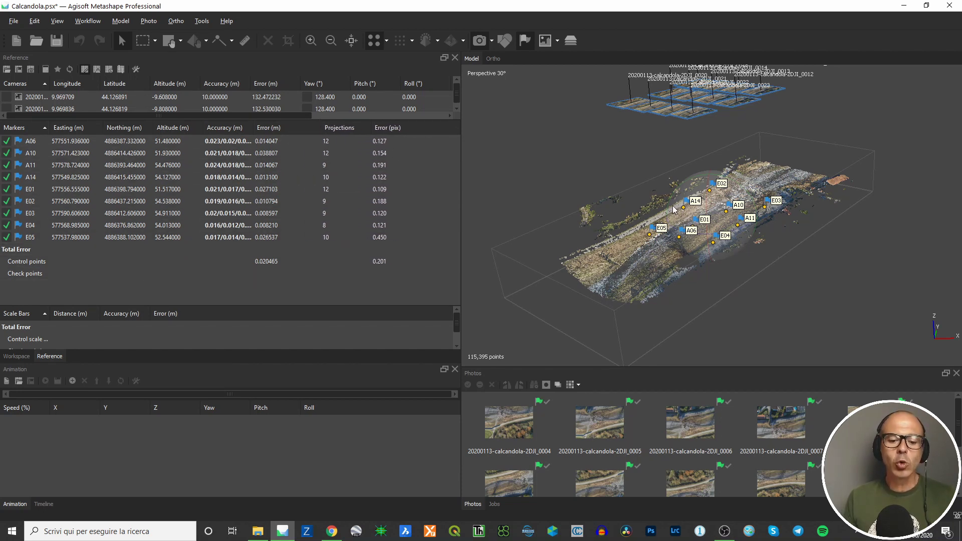
{"action": "left_click_drag", "start_coordinate": [760, 102], "coordinate": [743, 176]}
{"action": "scroll", "coordinate": [744, 180], "scroll_direction": "up", "scroll_amount": 5}
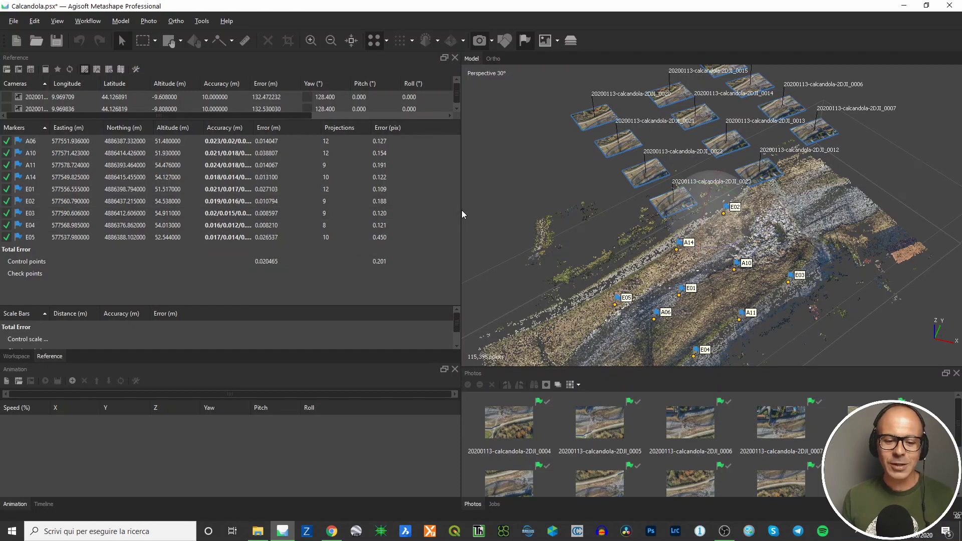
Step: Enlarge the 3D view and display the tie points as Point Cloud Variance with the cameras hidden
{"action": "left_click_drag", "start_coordinate": [461, 216], "coordinate": [169, 217]}
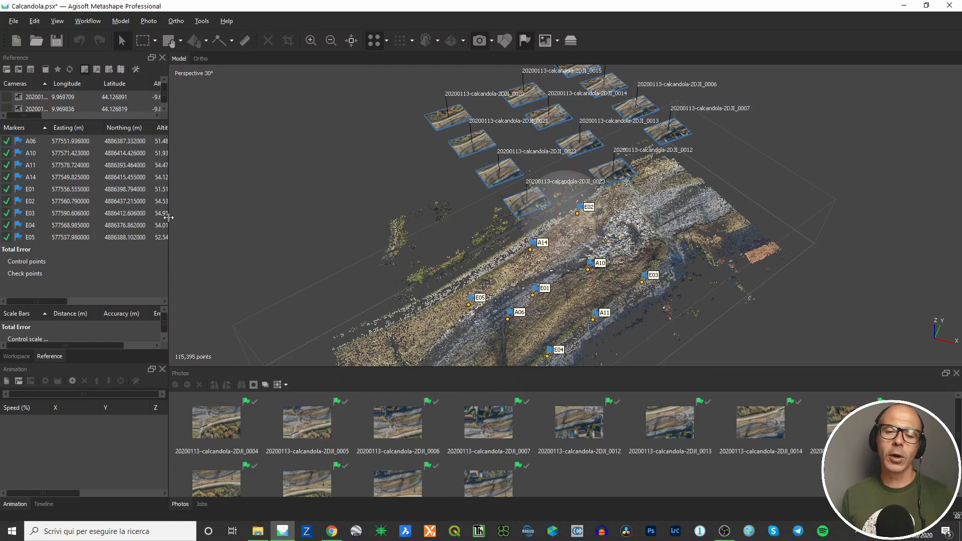
{"action": "left_click", "coordinate": [386, 42]}
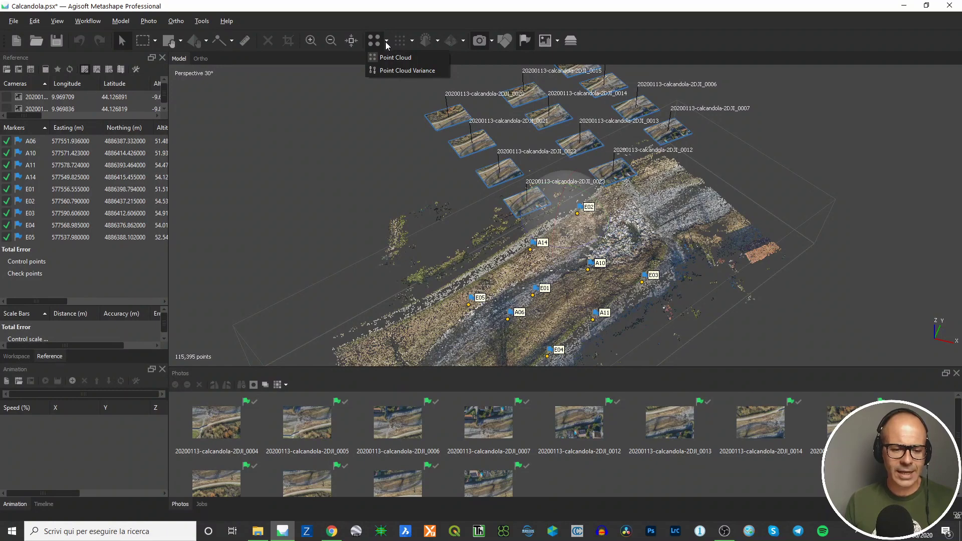
{"action": "left_click", "coordinate": [392, 70]}
{"action": "mouse_move", "coordinate": [644, 268]}
{"action": "left_mouse_down"}
{"action": "mouse_move", "coordinate": [666, 294]}
{"action": "mouse_move", "coordinate": [647, 250]}
{"action": "left_mouse_up"}
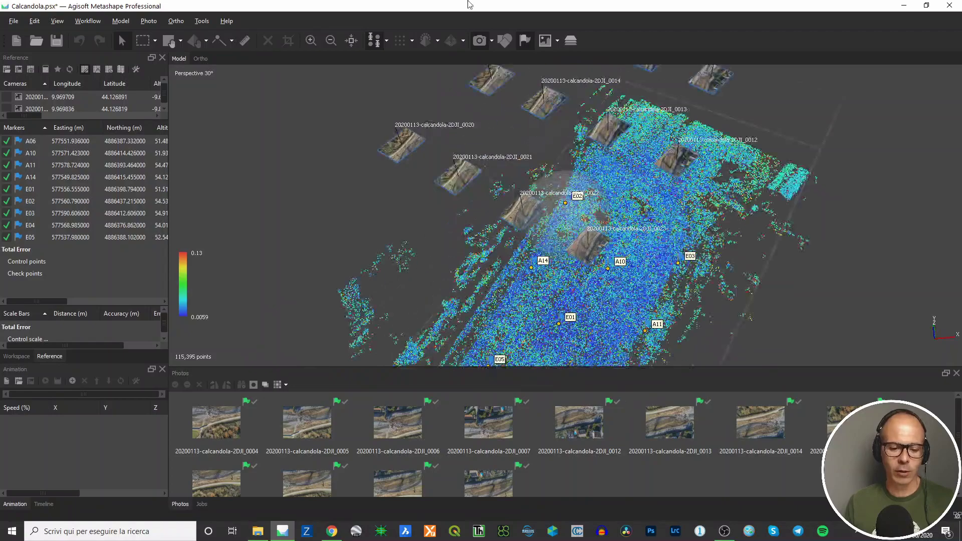
{"action": "left_click", "coordinate": [481, 41]}
{"action": "scroll", "coordinate": [591, 258], "scroll_direction": "up", "scroll_amount": 5}
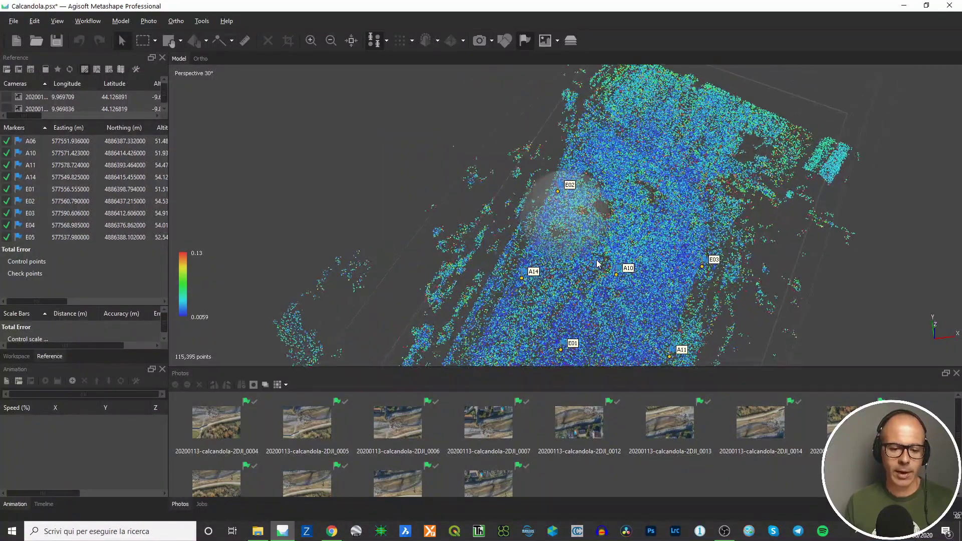
Step: Examine the variance colours of the tie points around the markers and along the cloud's edges from several angles
{"action": "left_click_drag", "start_coordinate": [585, 254], "coordinate": [620, 227]}
{"action": "scroll", "coordinate": [620, 226], "scroll_direction": "down", "scroll_amount": 4}
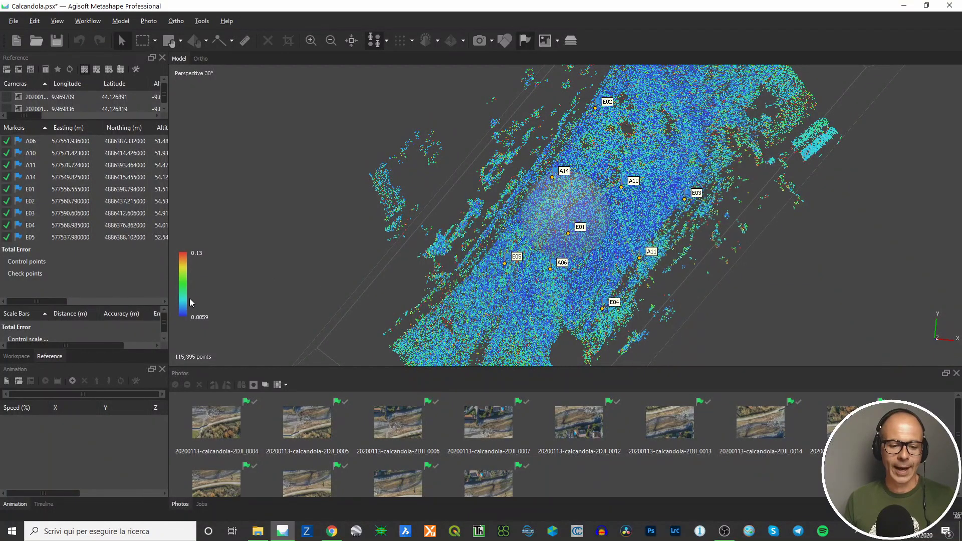
{"action": "scroll", "coordinate": [602, 238], "scroll_direction": "up", "scroll_amount": 8}
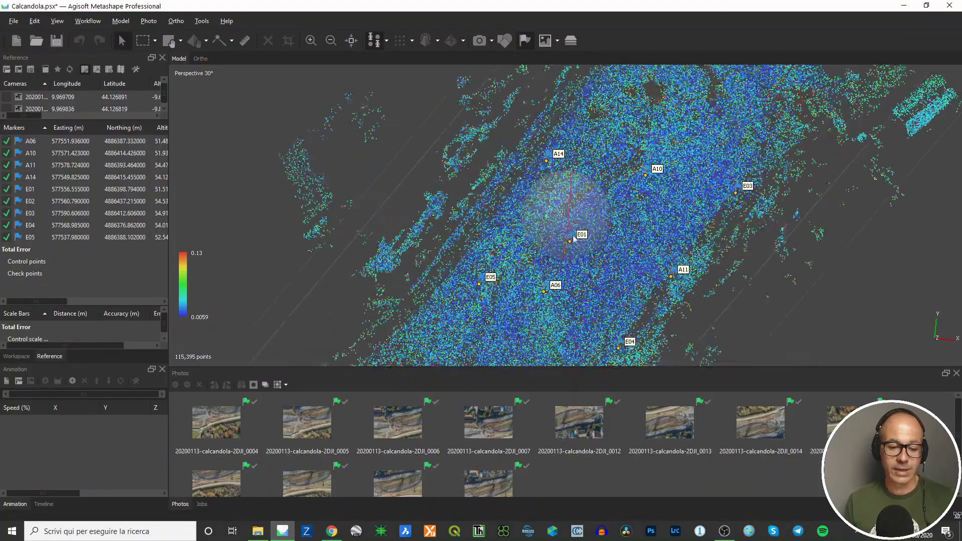
{"action": "scroll", "coordinate": [604, 244], "scroll_direction": "down", "scroll_amount": 10}
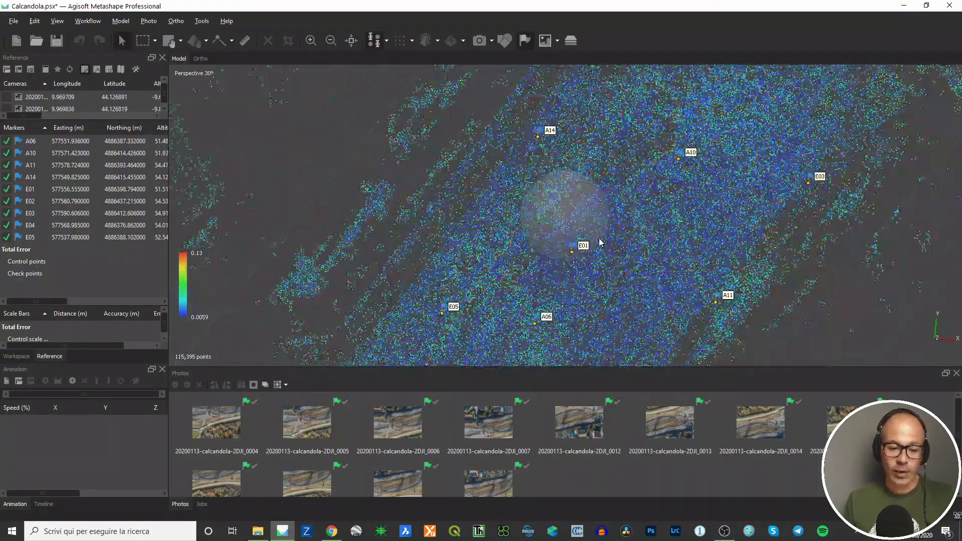
{"action": "left_click_drag", "start_coordinate": [587, 197], "coordinate": [602, 249]}
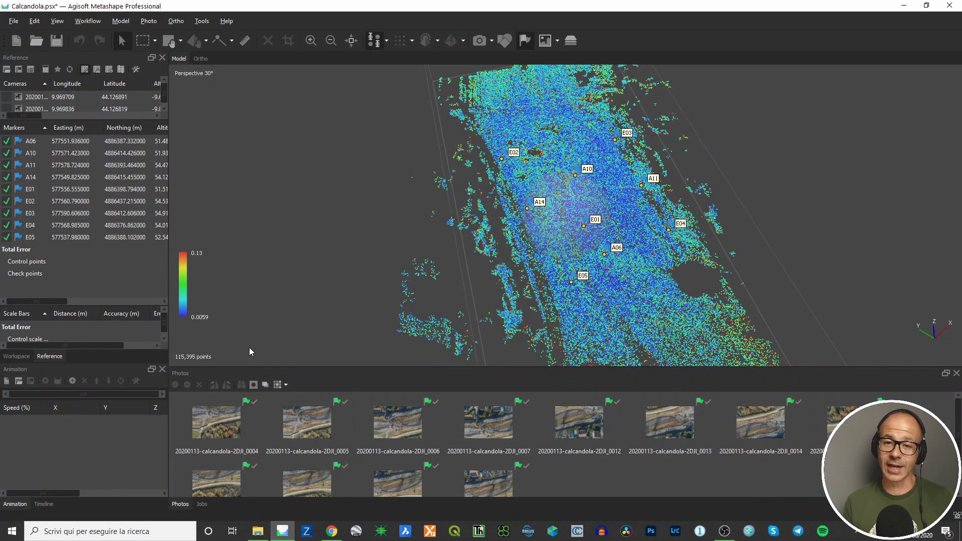
{"action": "left_click_drag", "start_coordinate": [321, 245], "coordinate": [363, 230]}
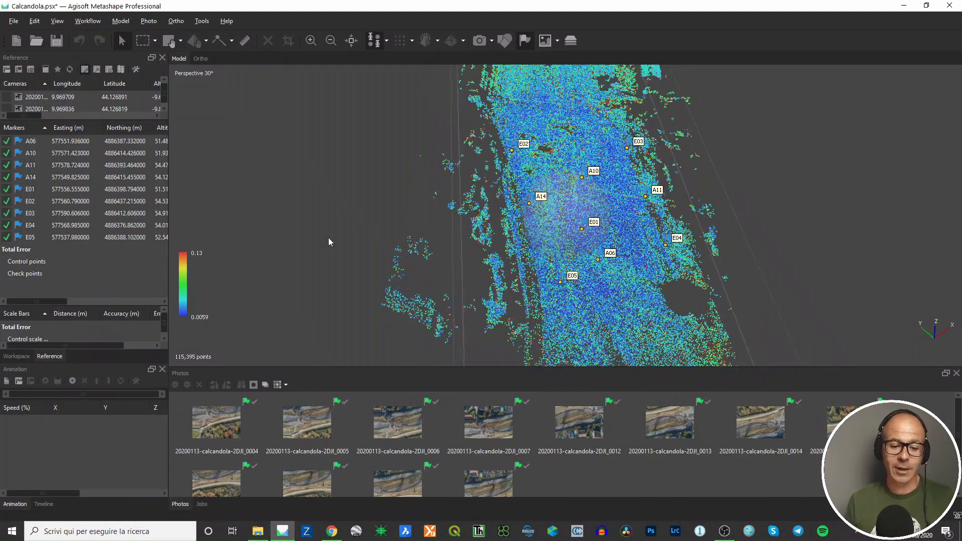
{"action": "scroll", "coordinate": [601, 210], "scroll_direction": "up", "scroll_amount": 5}
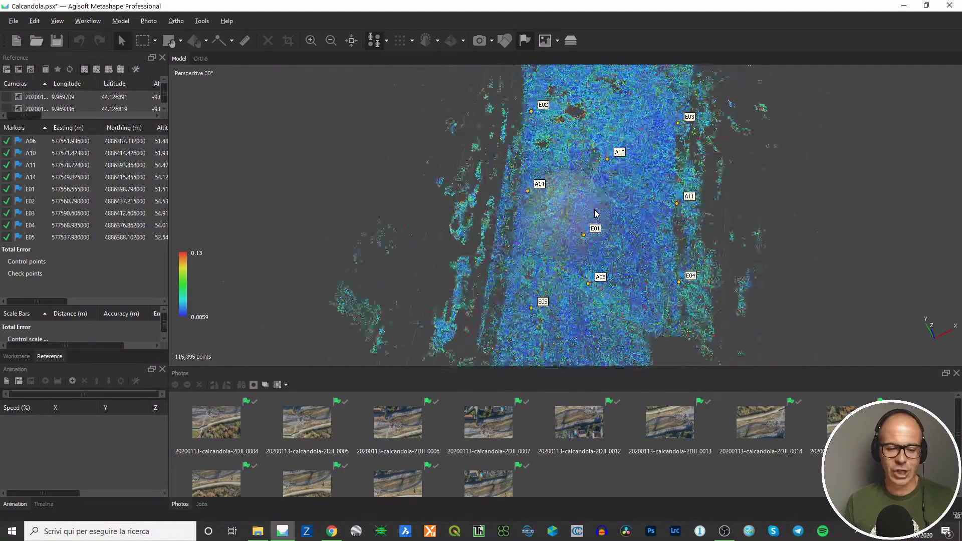
{"action": "left_click_drag", "start_coordinate": [594, 217], "coordinate": [584, 201]}
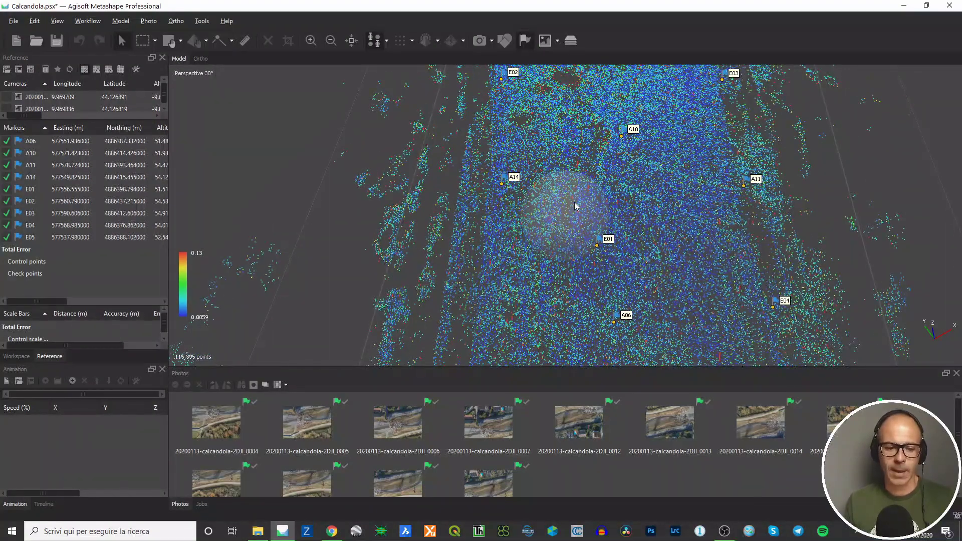